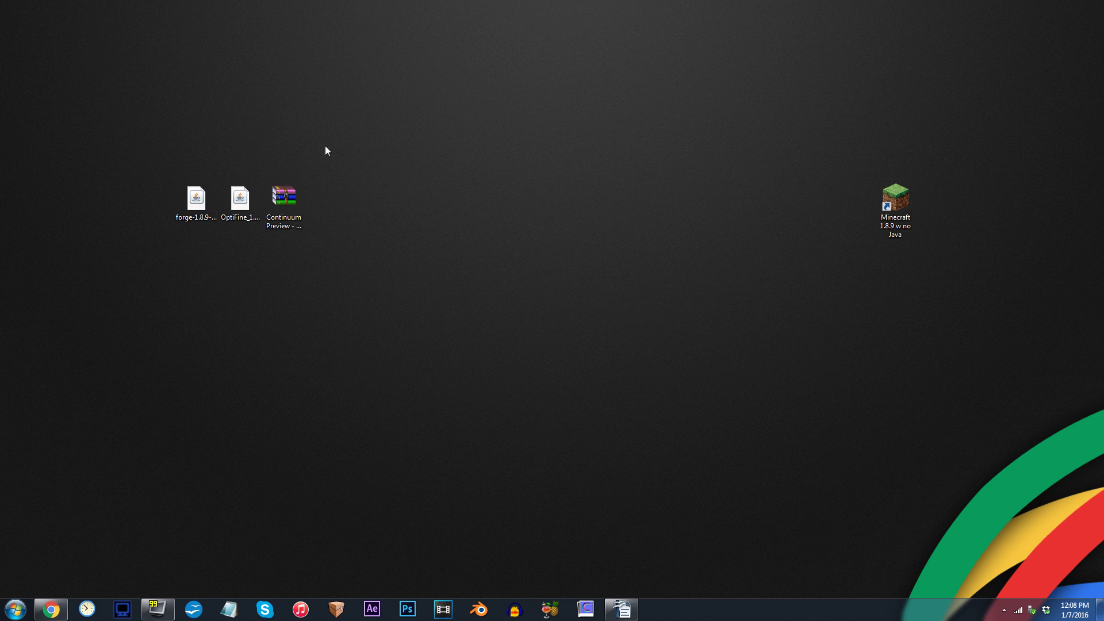
# - Run the forge-1.8.9 installer to install the 1.8.9-11.15.0.1688 client profile
pyautogui.doubleClick(194, 195)
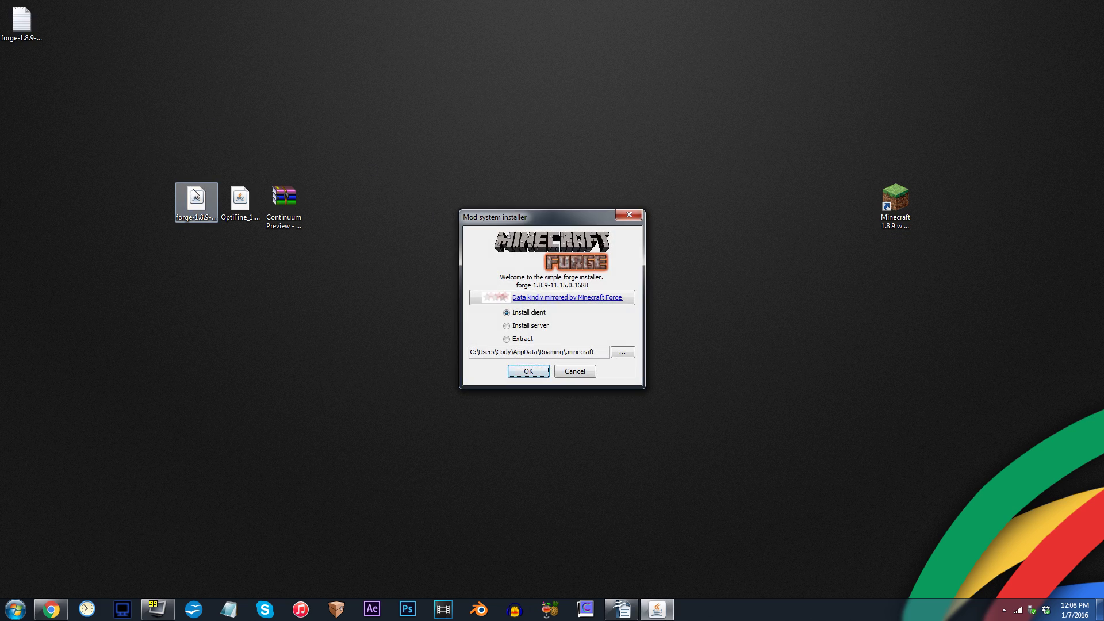
pyautogui.click(526, 372)
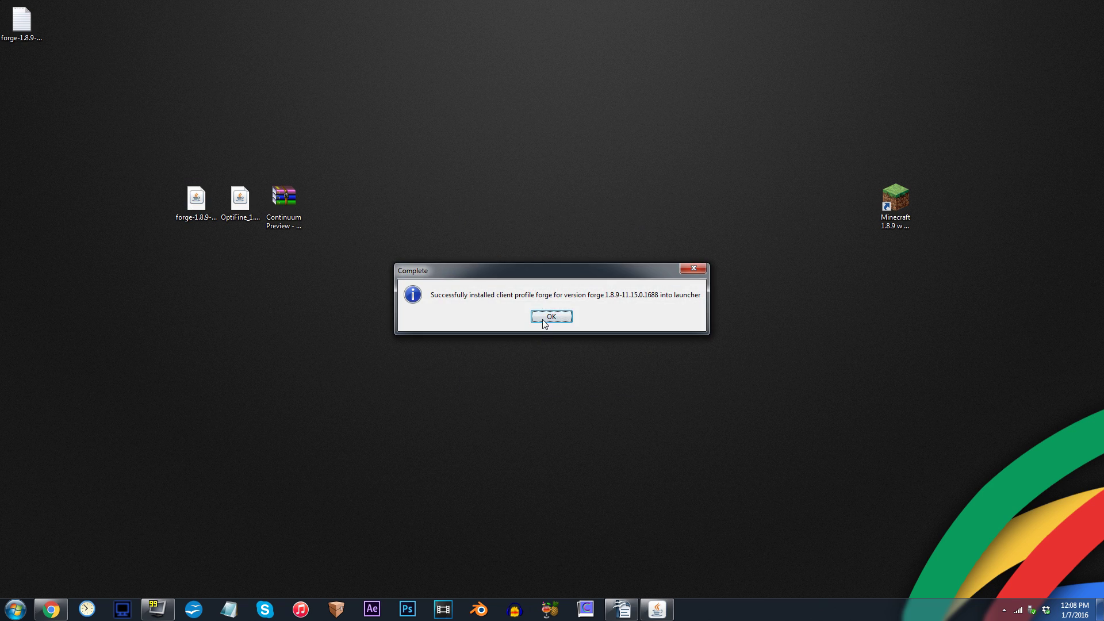
pyautogui.click(543, 316)
# - Select the forge profile and keep its version at release 1.8.9-forge1.8.9-11.15.0.1688
pyautogui.click(897, 206)
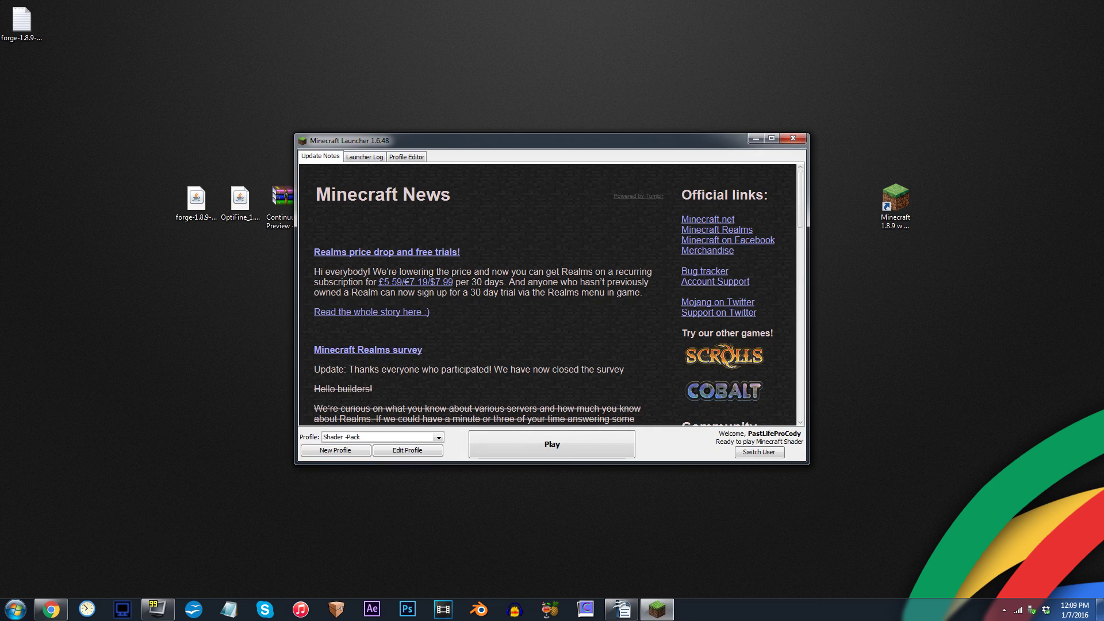
pyautogui.click(438, 438)
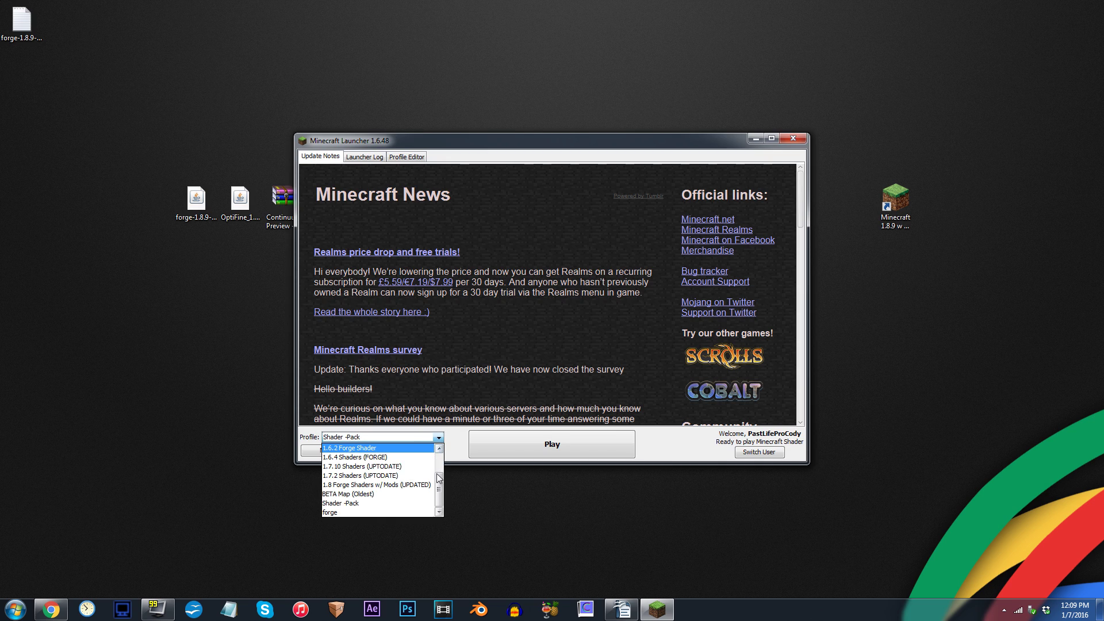
pyautogui.click(332, 513)
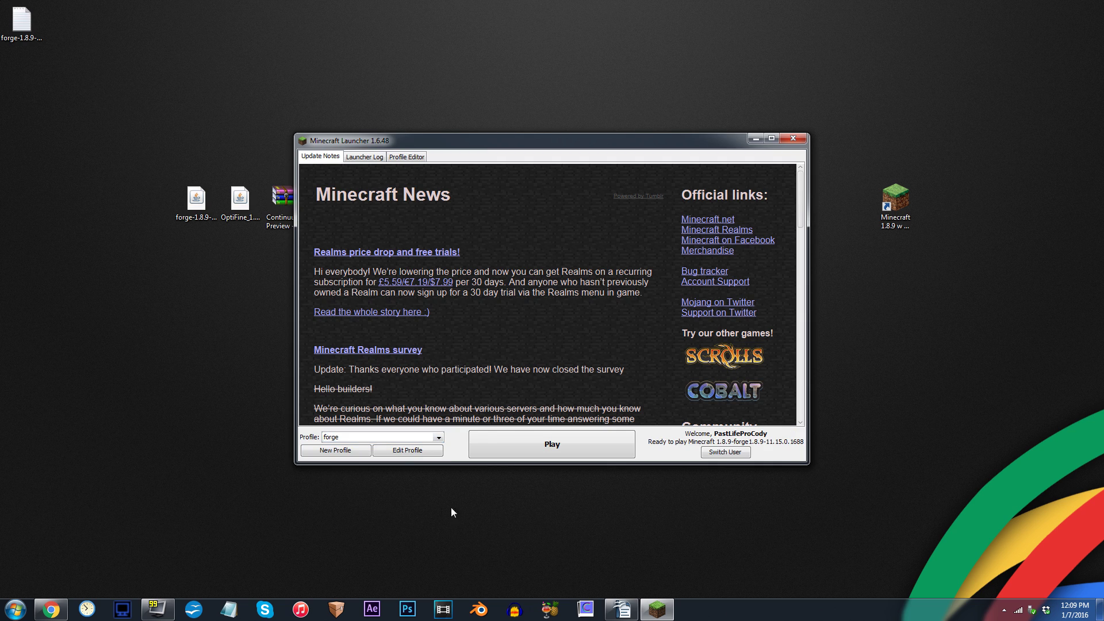
pyautogui.click(405, 452)
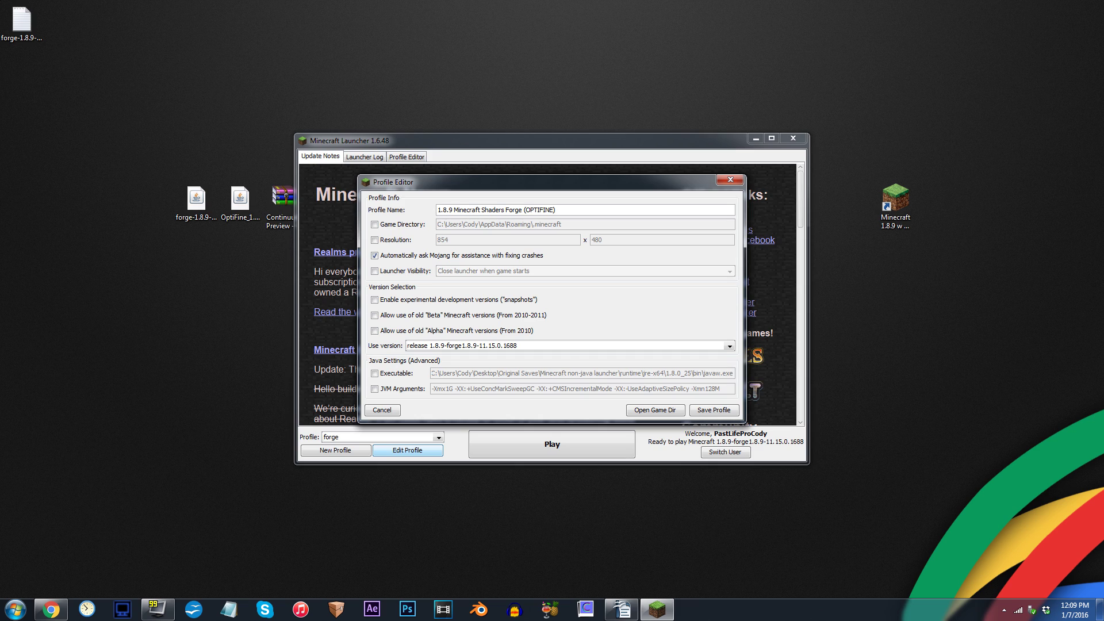
pyautogui.click(538, 346)
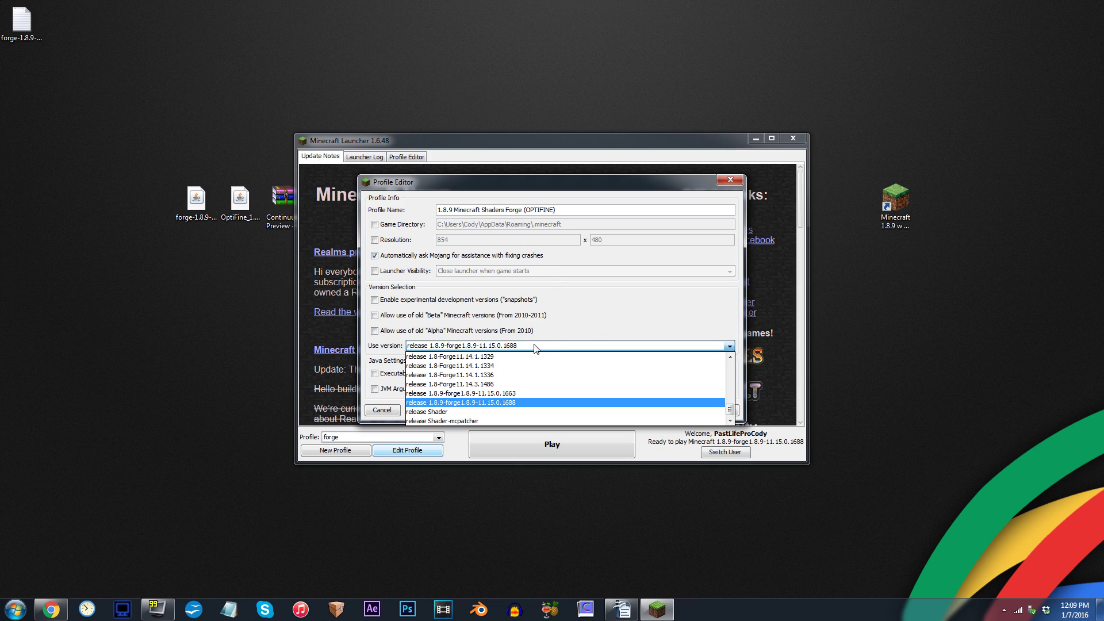
pyautogui.click(553, 348)
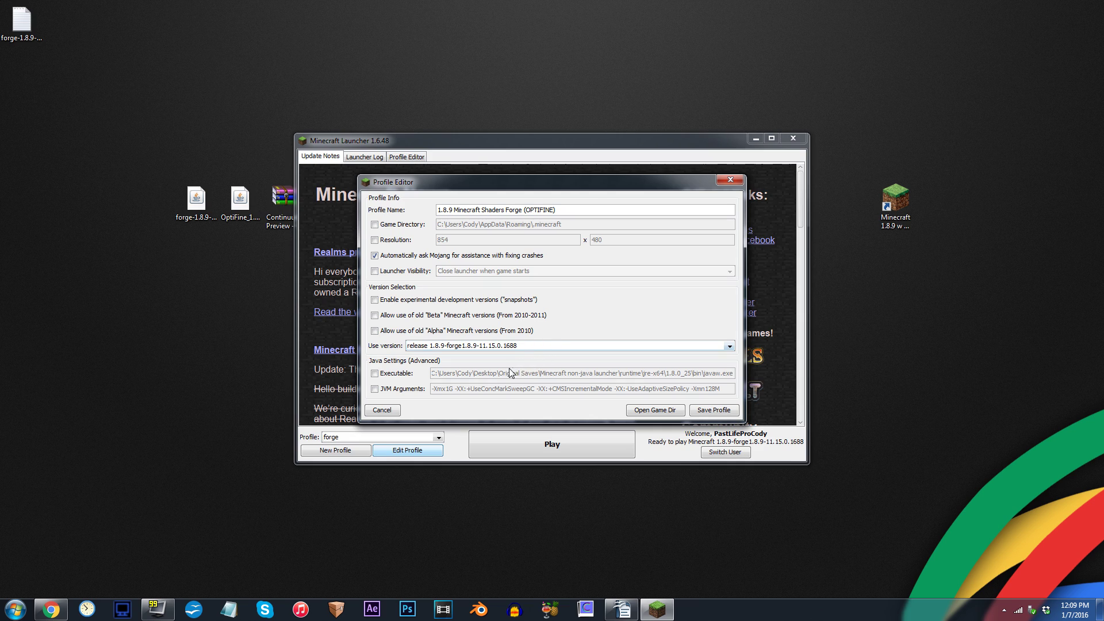
# - Enable custom JVM arguments and trim them to only the -Xmx16G memory setting
pyautogui.click(375, 390)
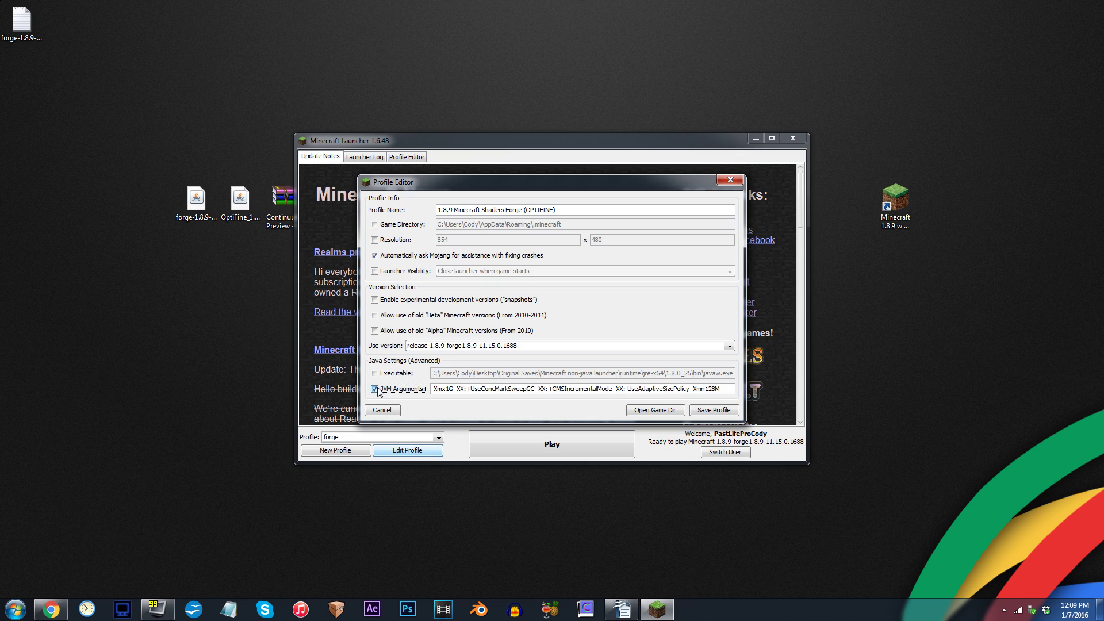
pyautogui.click(454, 389)
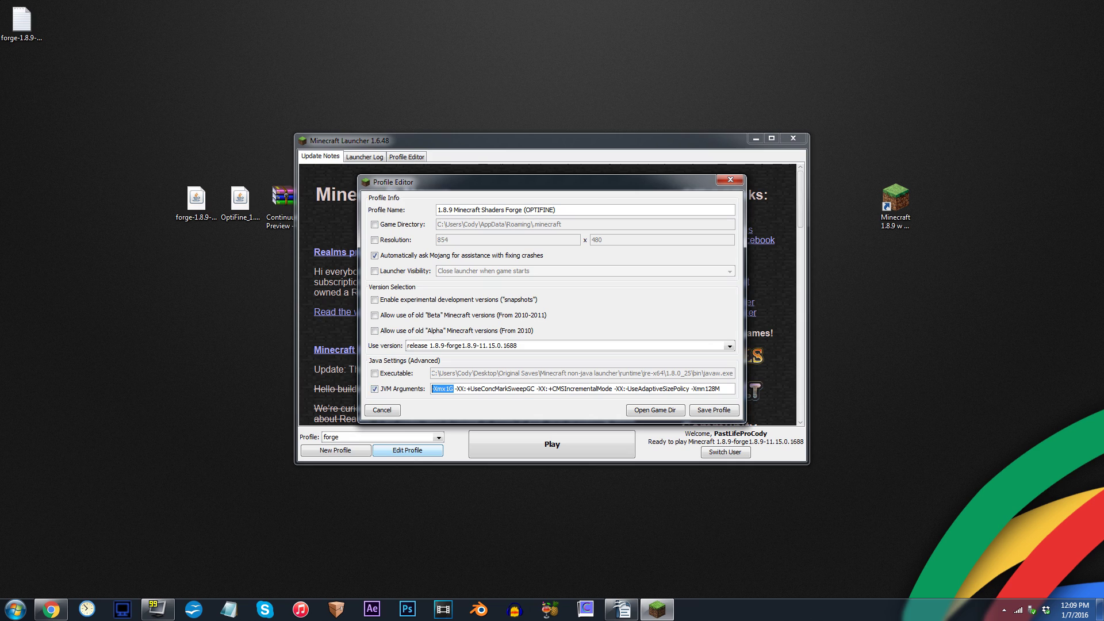
pyautogui.hotkey('shift', 'End')
pyautogui.press('Delete')
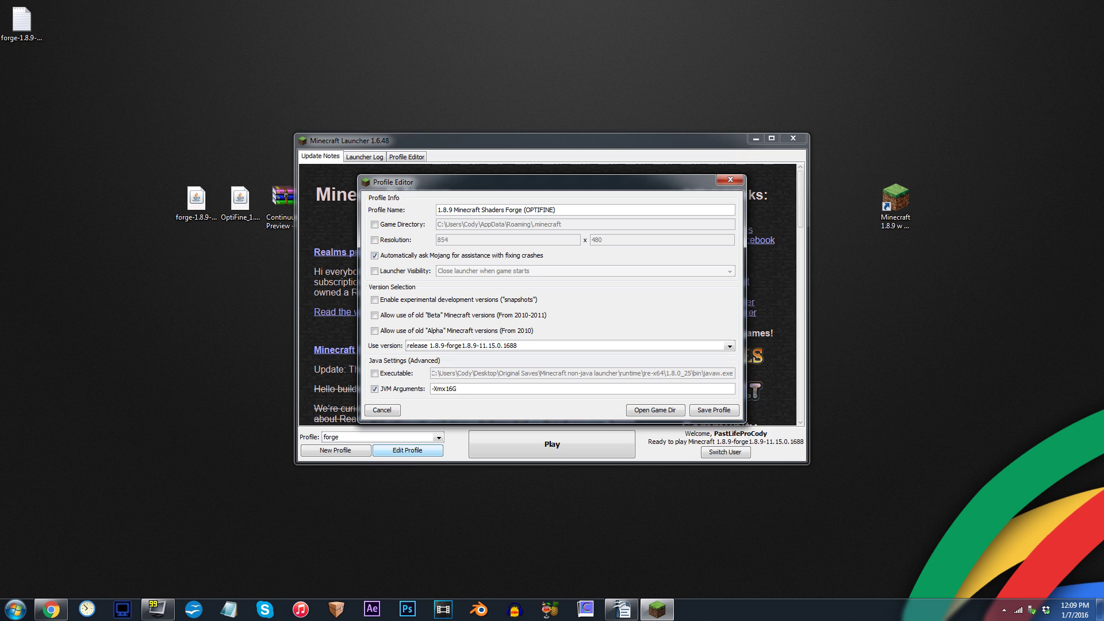
# - Save the profile, launch Forge 1.8.9 to its title screen, then quit the game
pyautogui.click(703, 405)
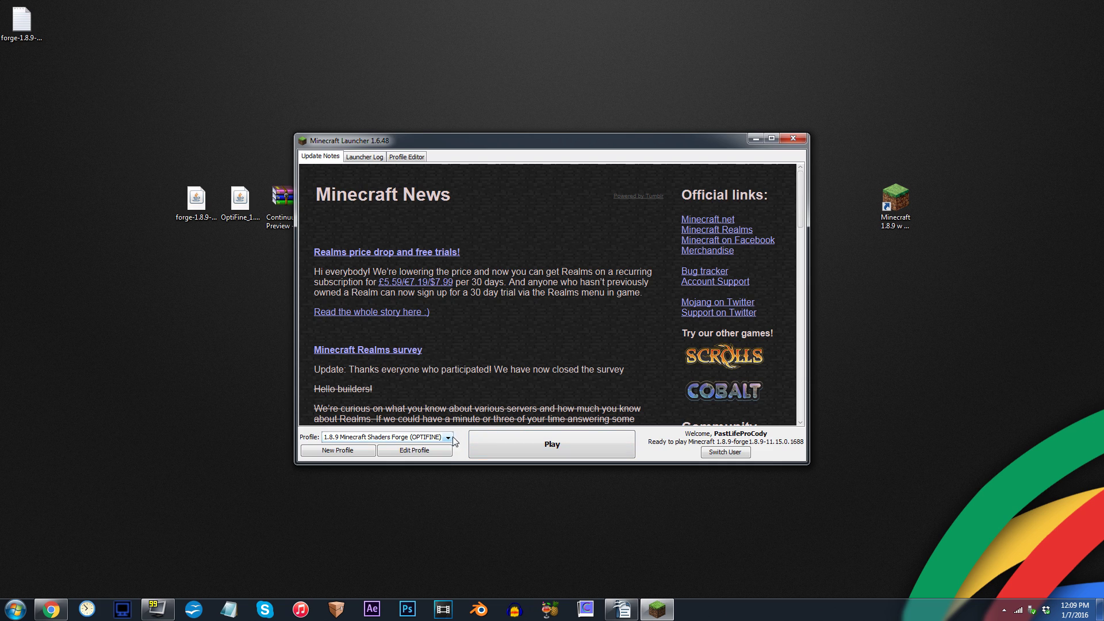
pyautogui.click(587, 444)
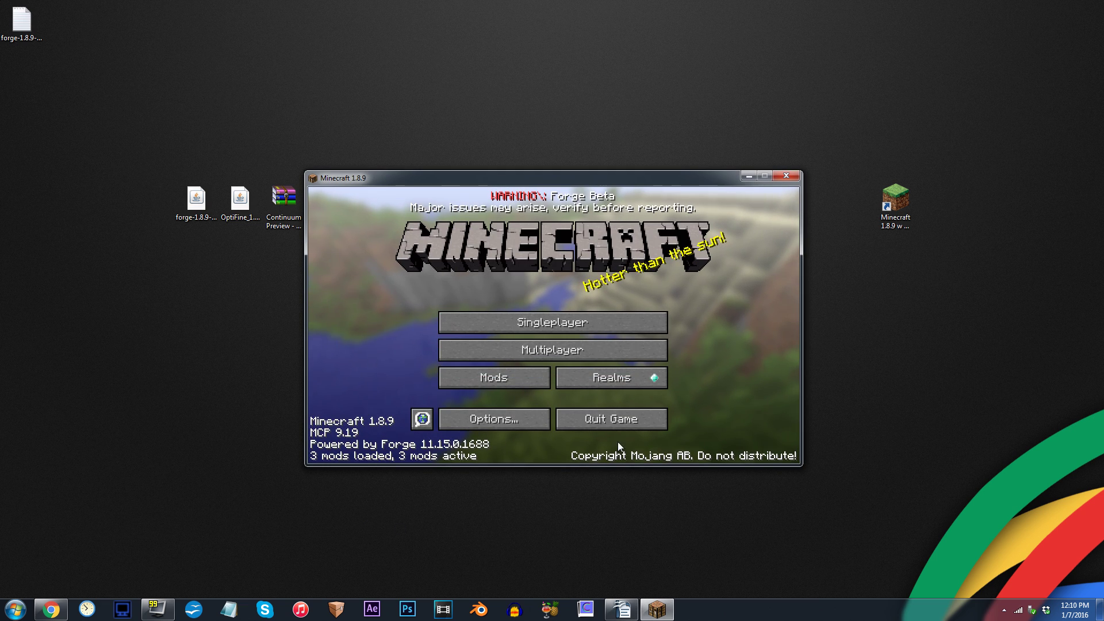
pyautogui.click(620, 421)
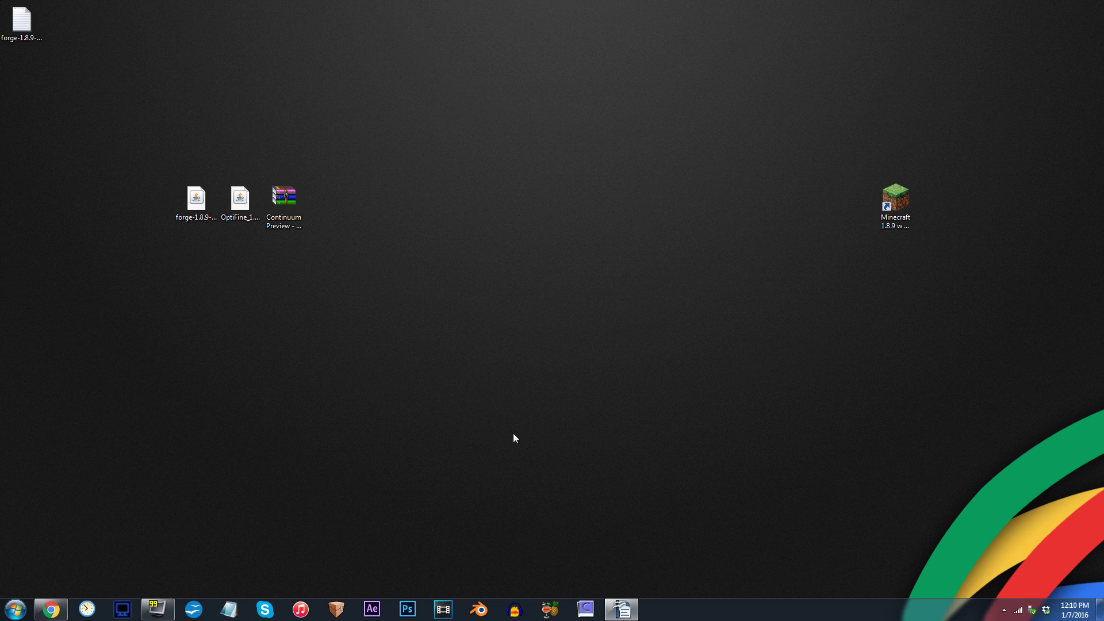
# - Open .minecraft\mods via %appdata% and move OptiFine_1.8.9_HD_U_H0.jar into it
pyautogui.click(7, 610)
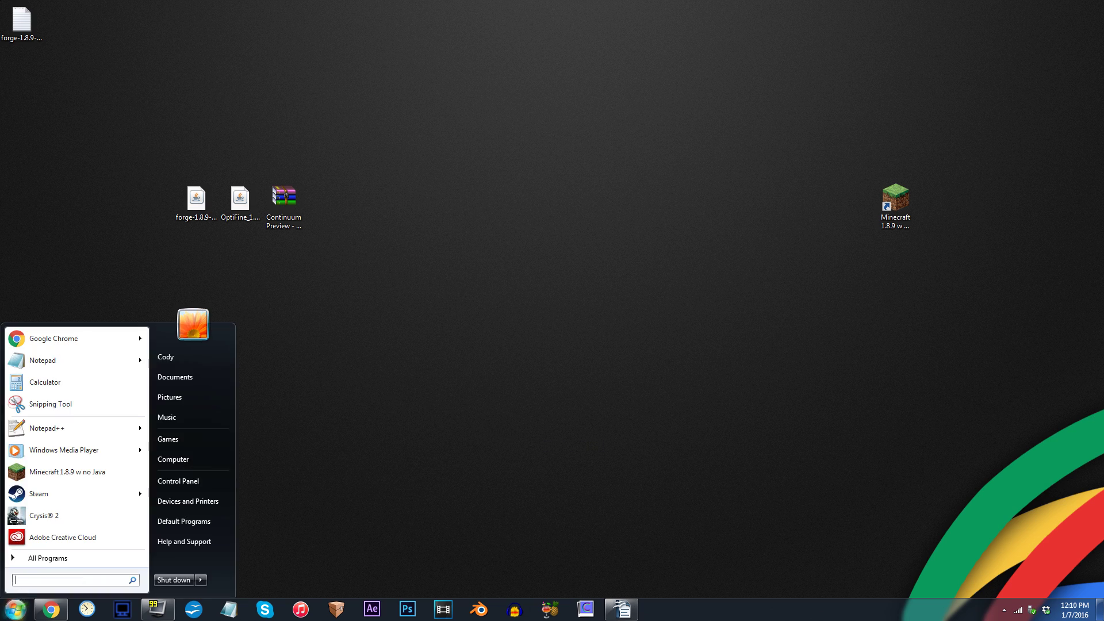
pyautogui.write('run')
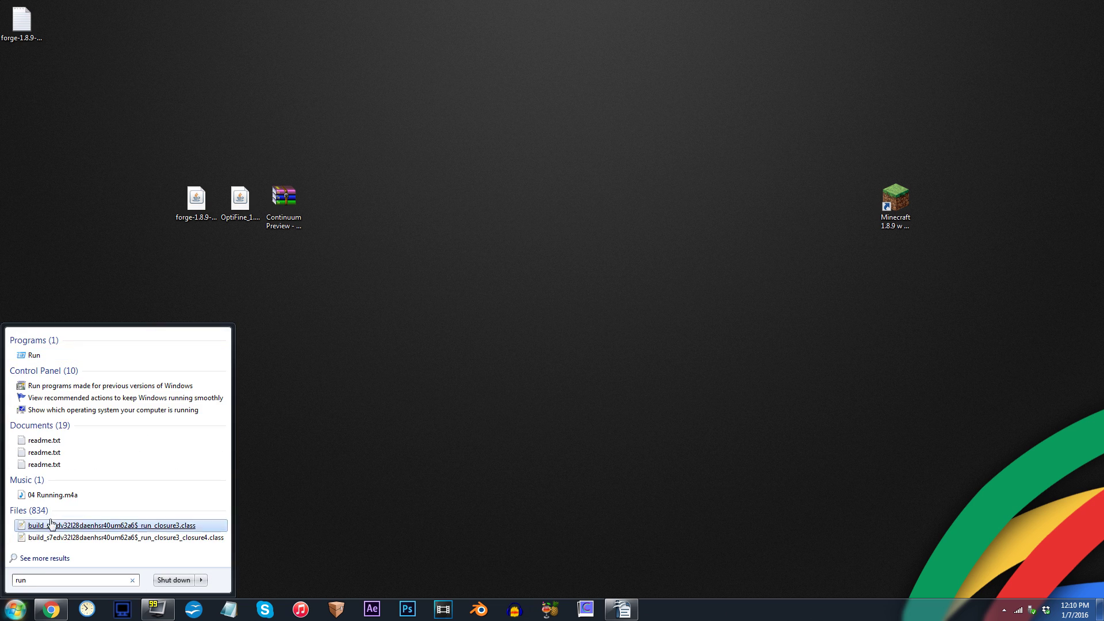
pyautogui.click(32, 356)
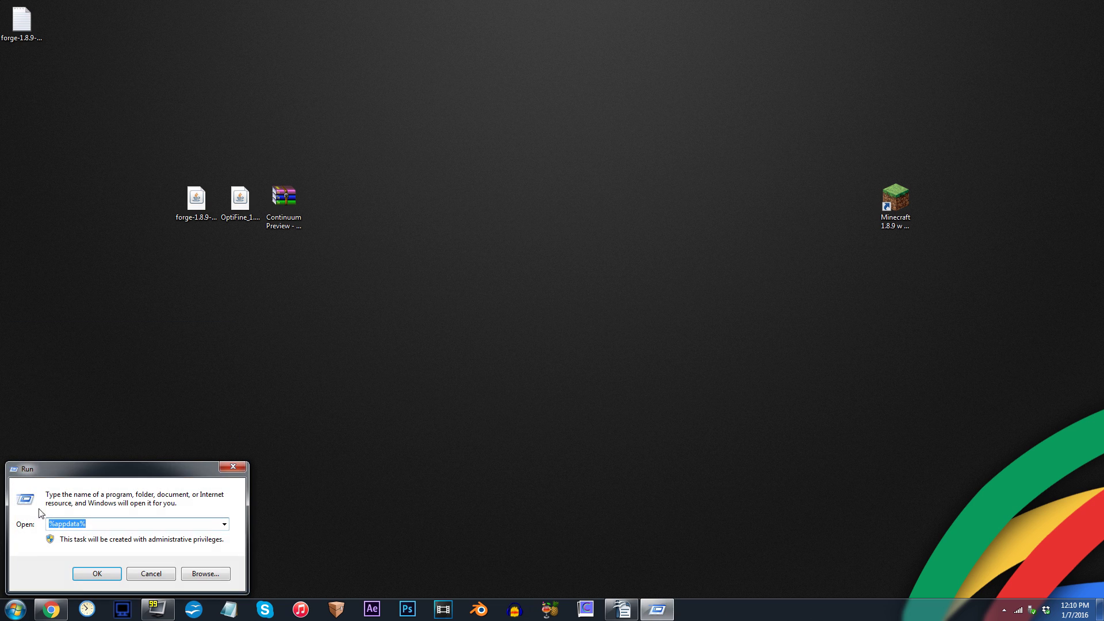
pyautogui.click(98, 575)
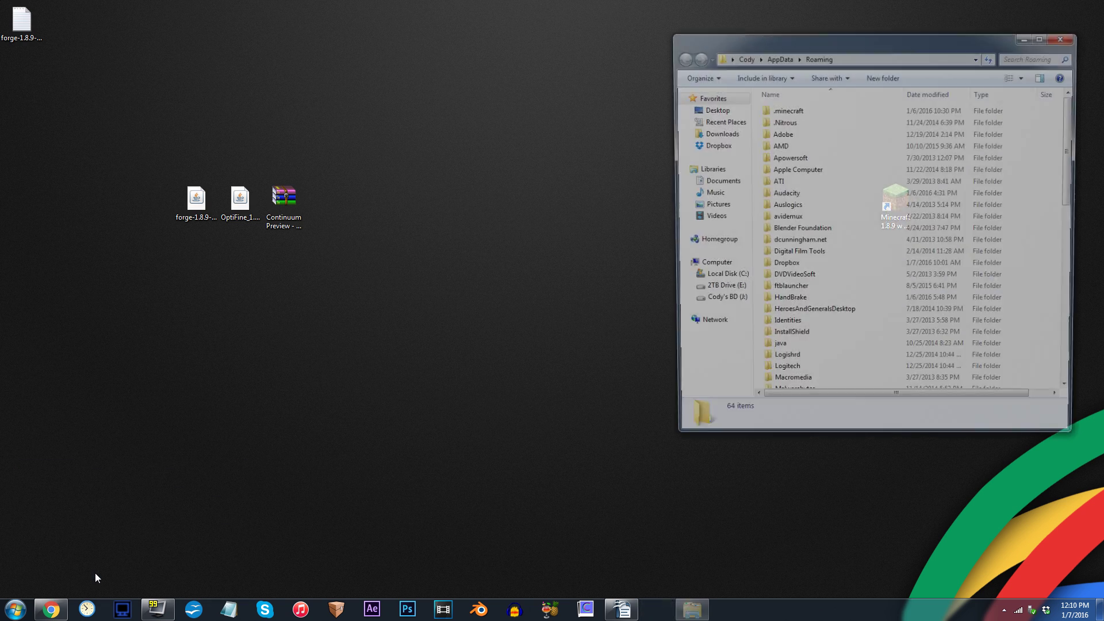
pyautogui.doubleClick(778, 109)
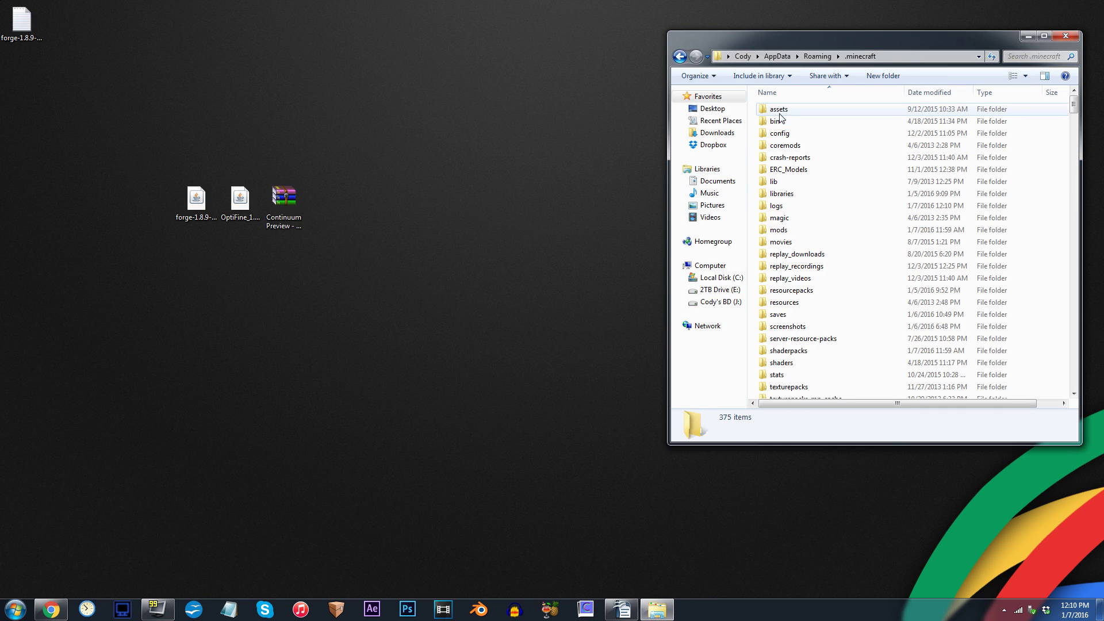
pyautogui.doubleClick(783, 229)
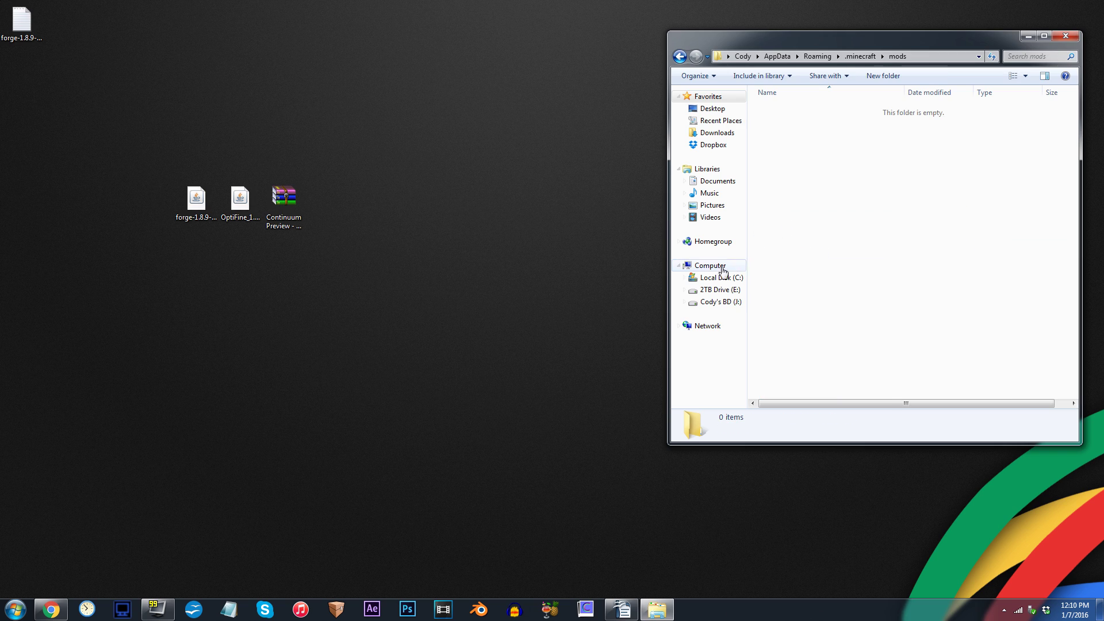
pyautogui.moveTo(252, 225); pyautogui.dragTo(780, 188)
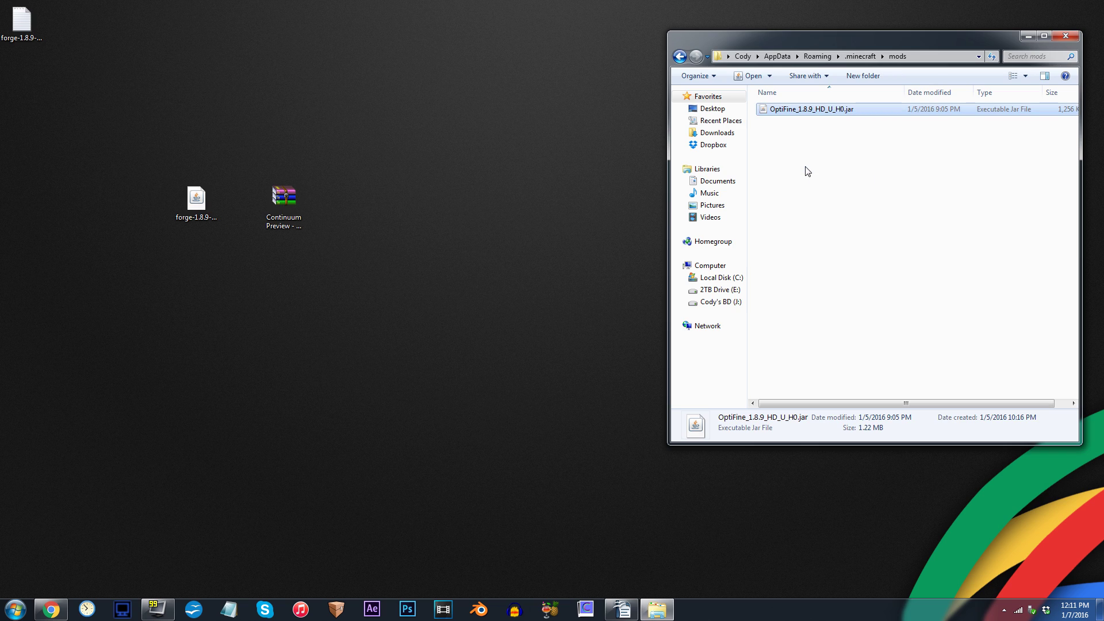
pyautogui.click(806, 170)
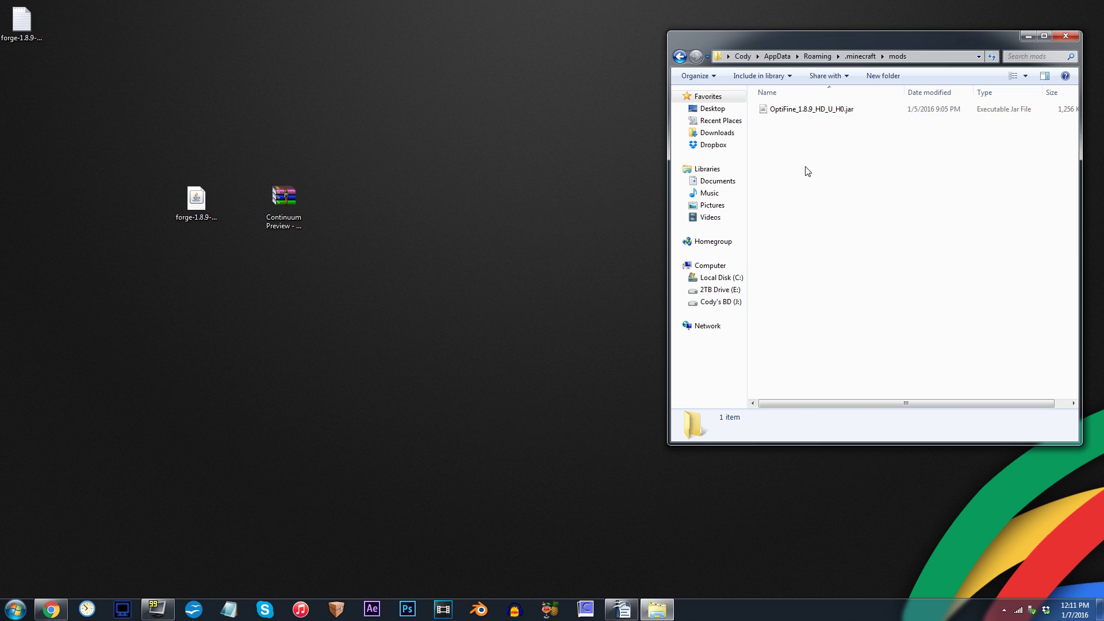
# - Launch the game with the 1.8.9 Minecraft Shaders Forge (OPTIFINE) profile
pyautogui.click(1067, 35)
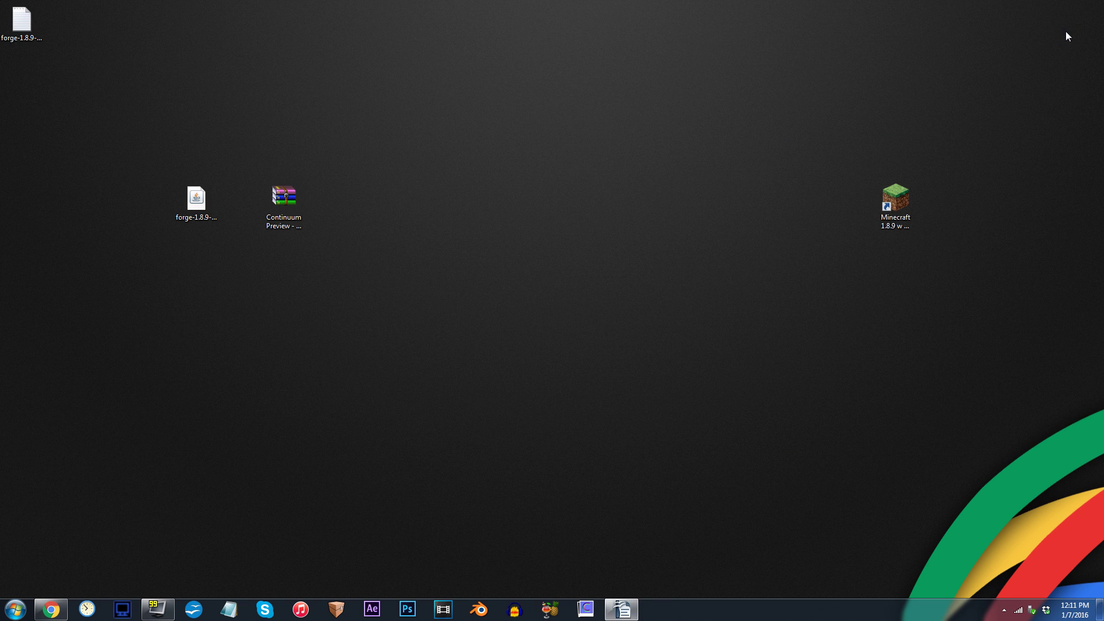
pyautogui.doubleClick(889, 192)
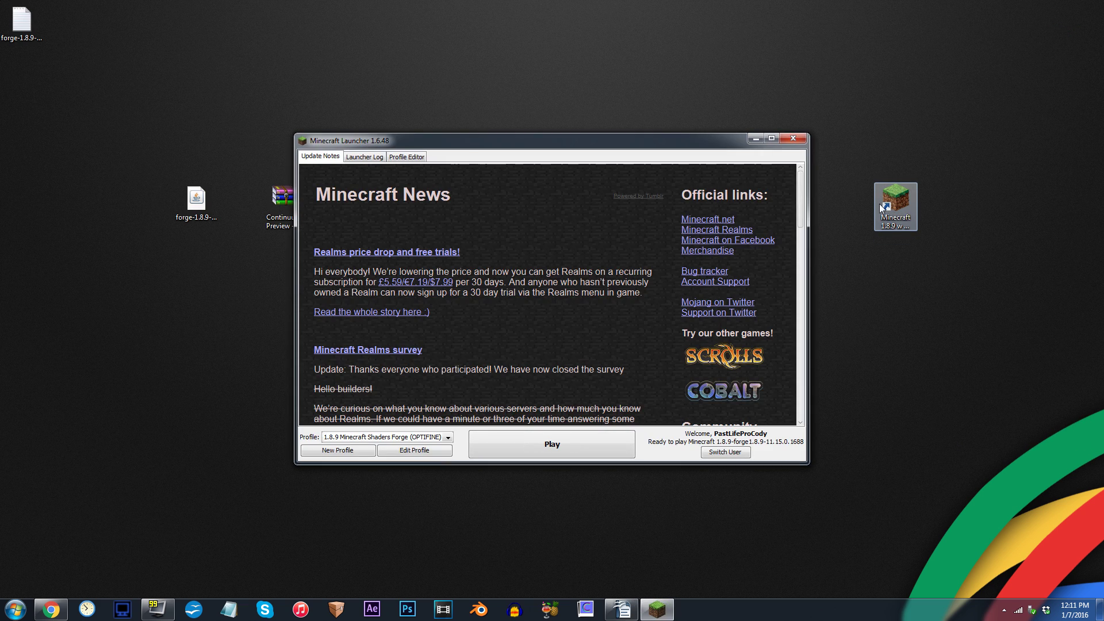
pyautogui.click(438, 441)
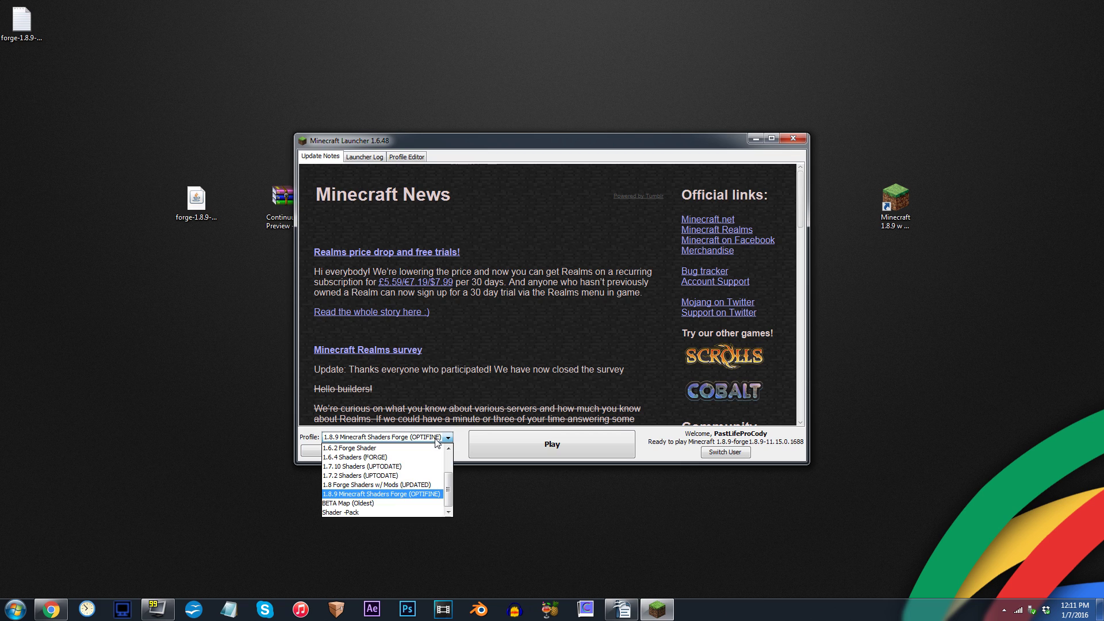
pyautogui.click(438, 443)
pyautogui.click(570, 449)
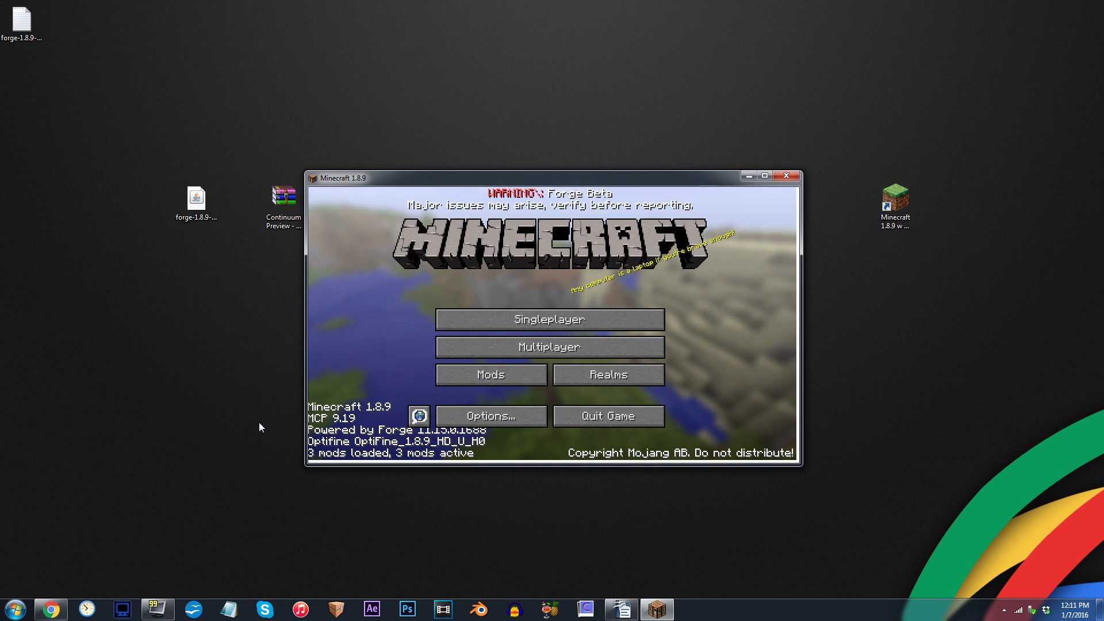
# - Go to Options > Video Settings > Shaders in the game
pyautogui.click(516, 417)
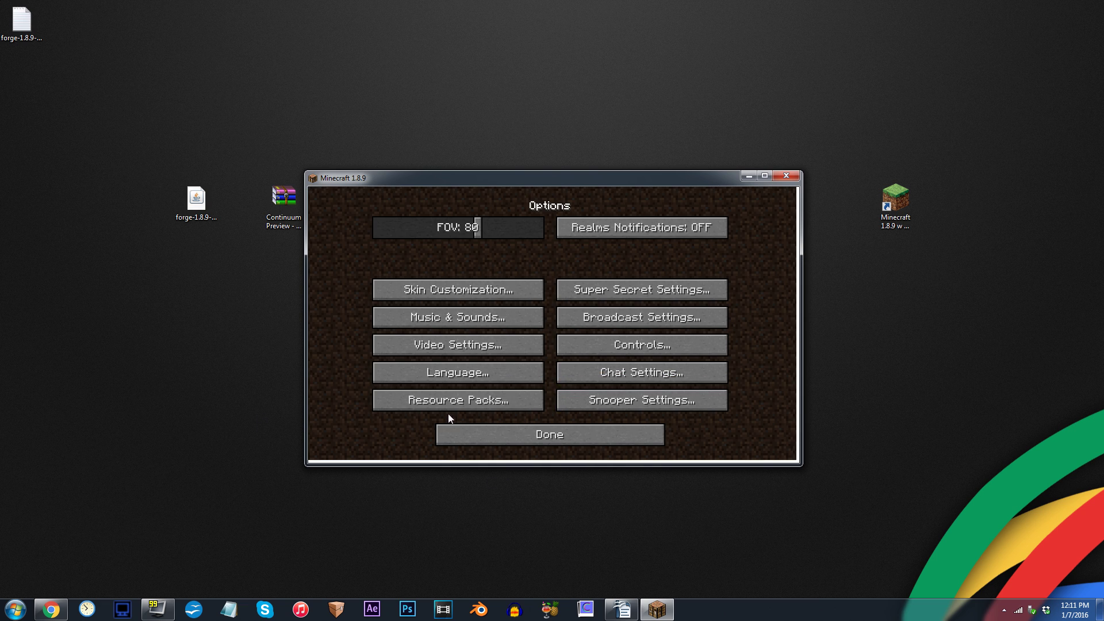
pyautogui.click(402, 346)
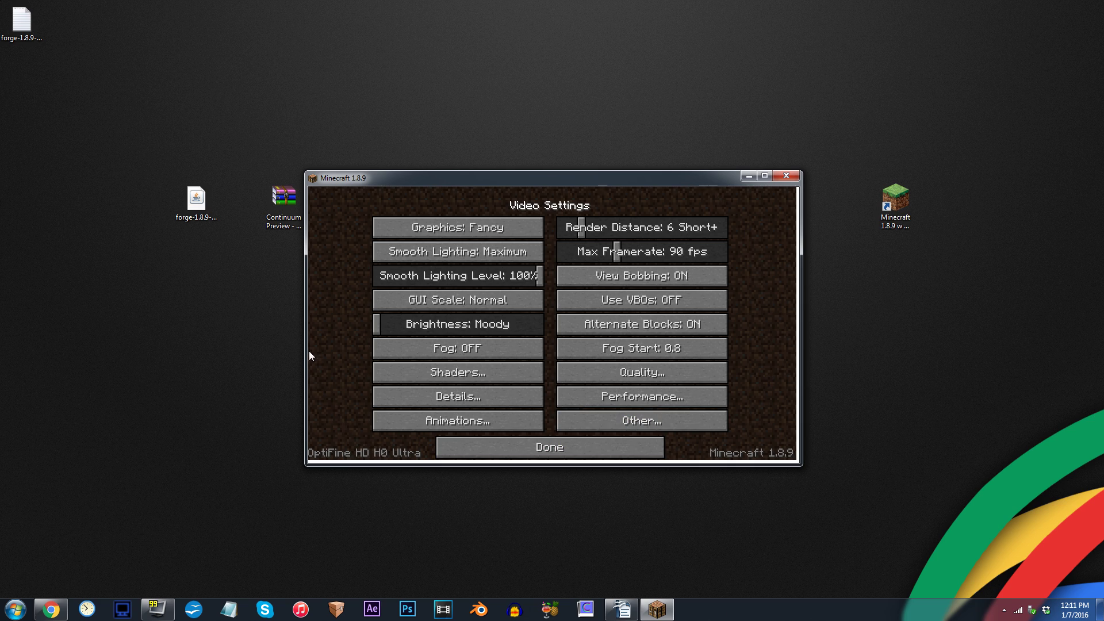
pyautogui.click(445, 372)
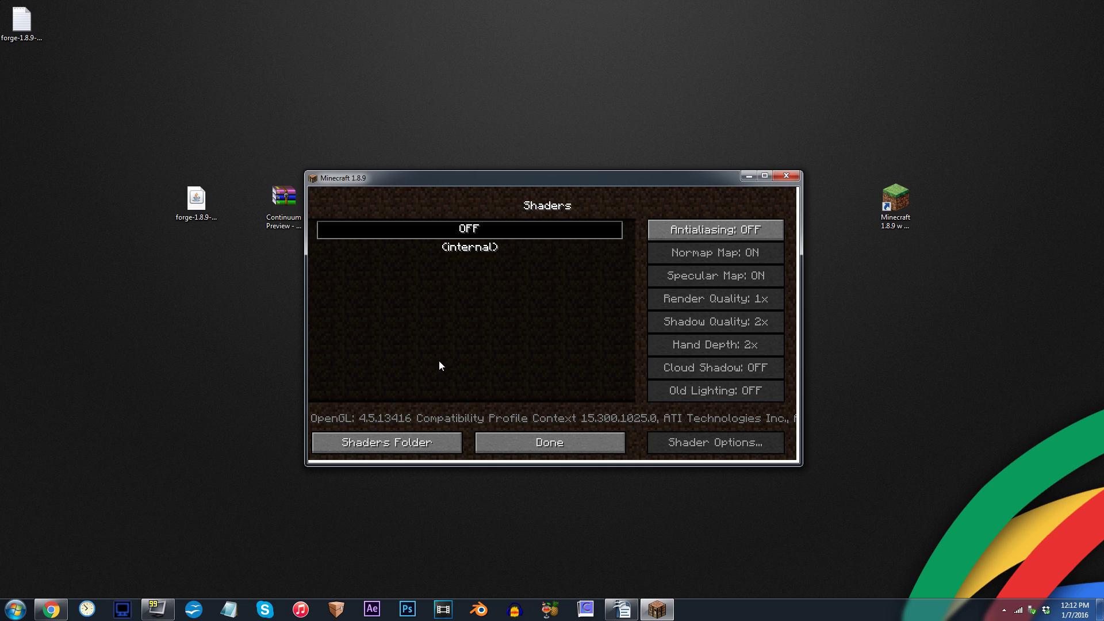
# - Put Continuum Preview - 1.8.9.zip into the shaderpacks folder and close Explorer
pyautogui.click(384, 437)
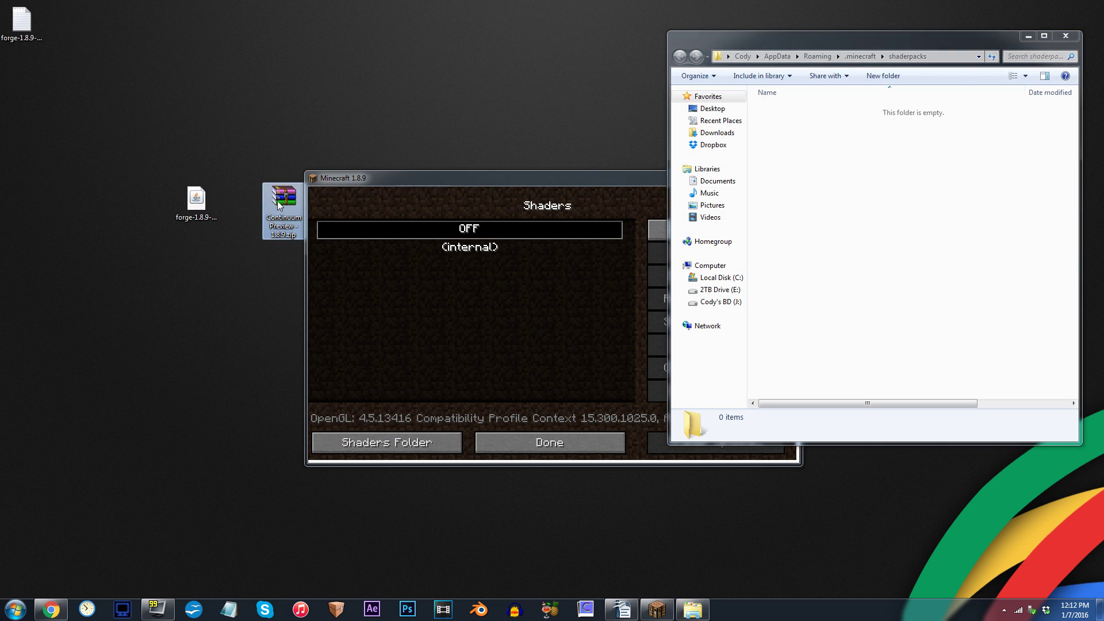
pyautogui.moveTo(278, 201); pyautogui.dragTo(618, 233)
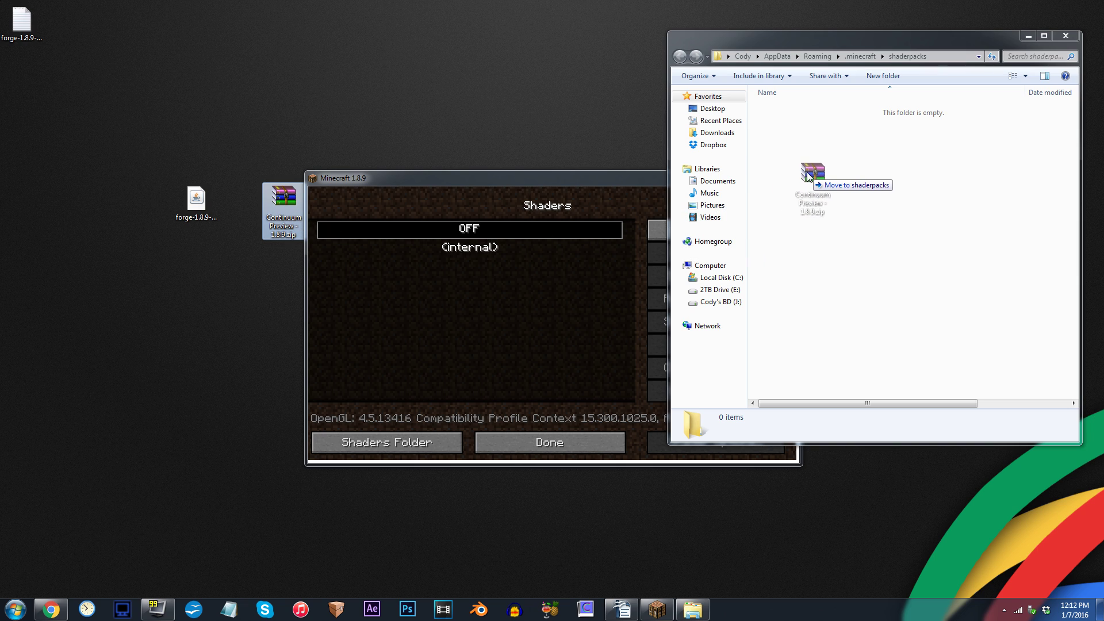
pyautogui.moveTo(802, 183); pyautogui.dragTo(804, 183)
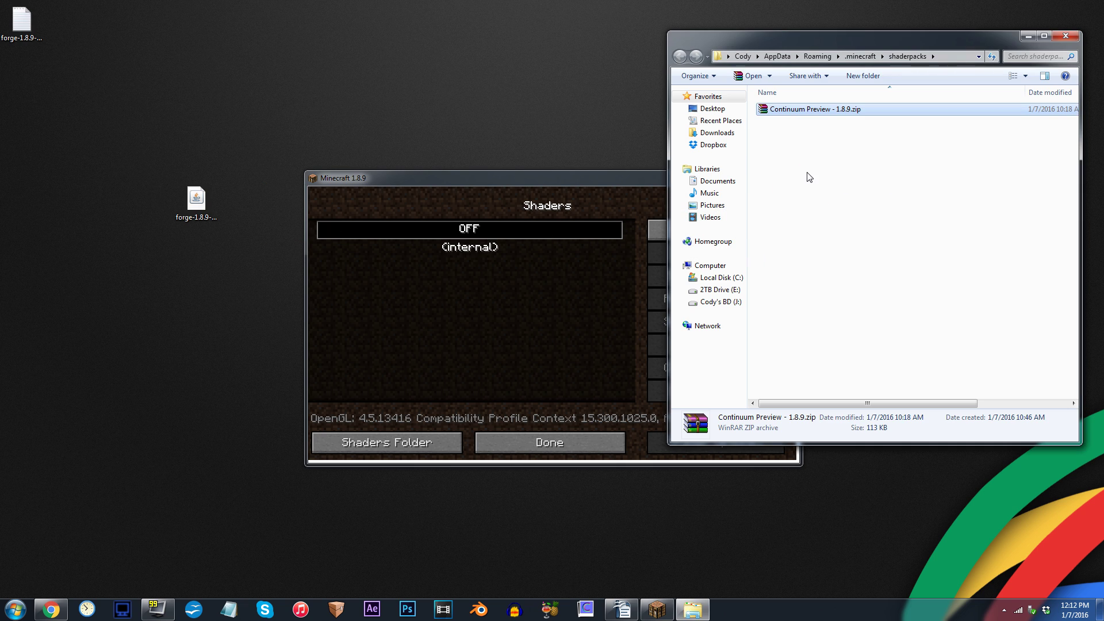
pyautogui.click(1066, 37)
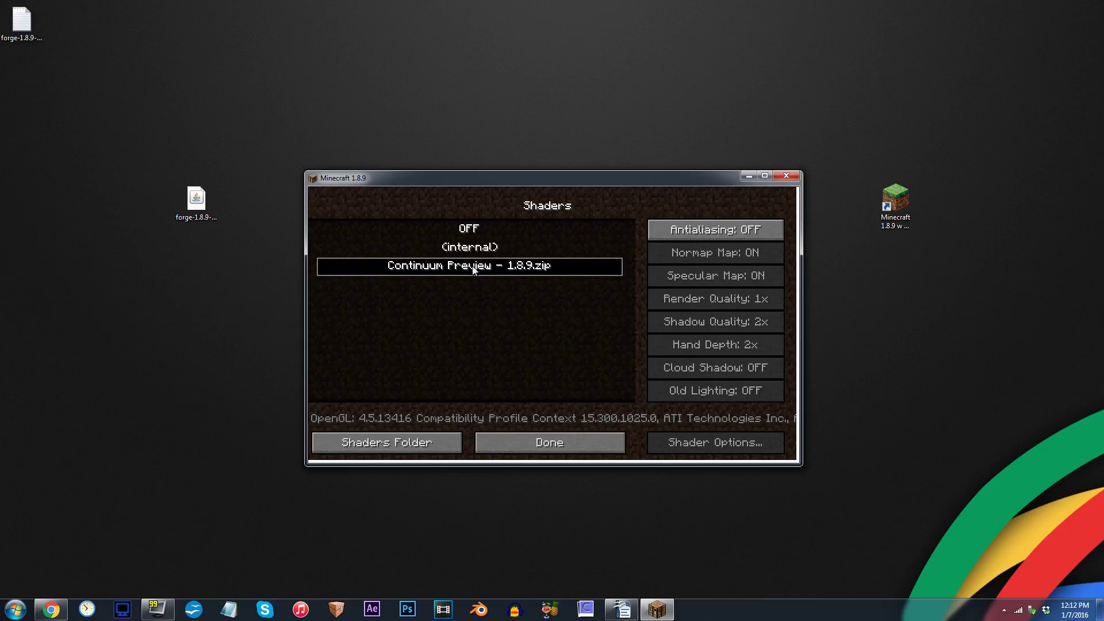